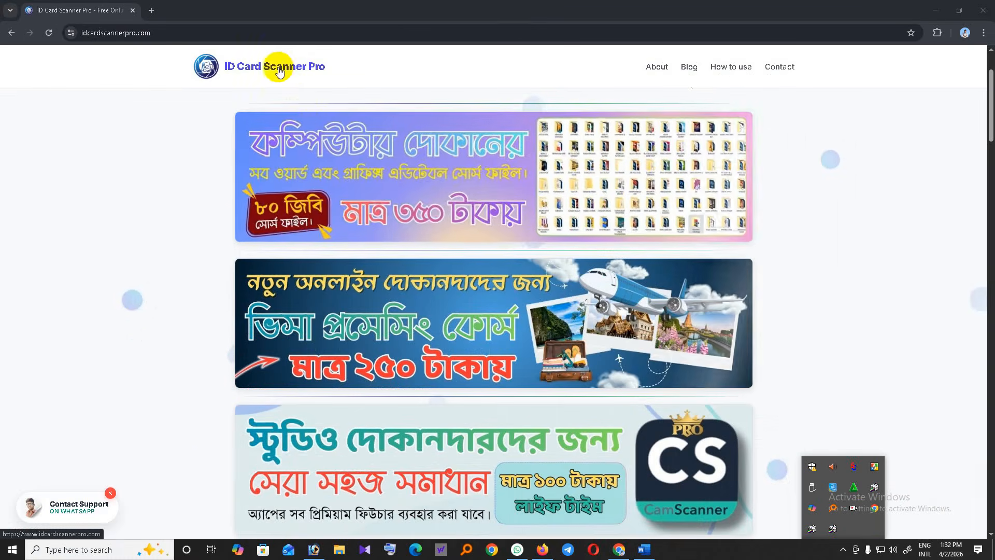
Browse the home page's tool list and view the Passport Photo Maker's options, closing it again
{"action": "scroll", "coordinate": [573, 472], "scroll_direction": "down", "scroll_amount": 1}
{"action": "scroll", "coordinate": [355, 236], "scroll_direction": "down", "scroll_amount": 10}
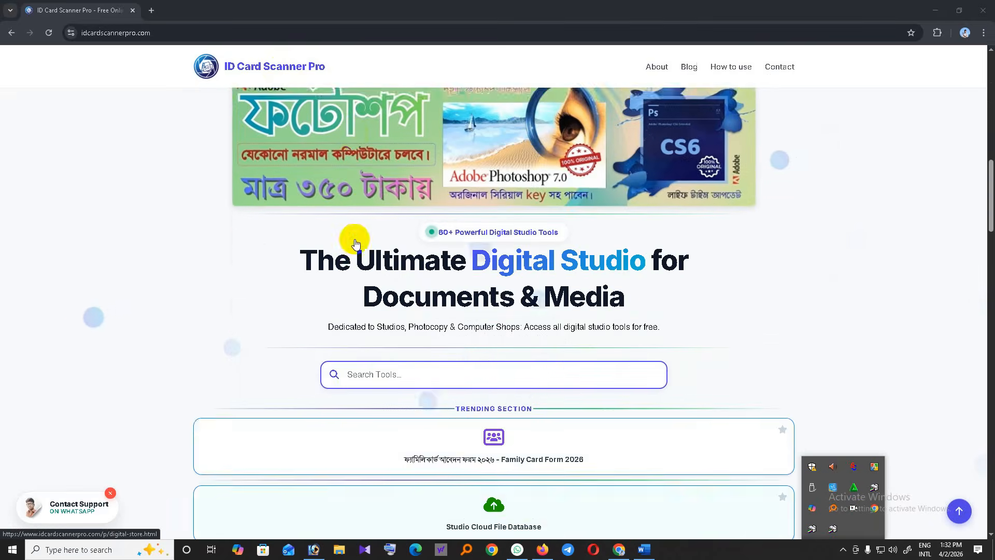
{"action": "scroll", "coordinate": [353, 237], "scroll_direction": "up", "scroll_amount": 10}
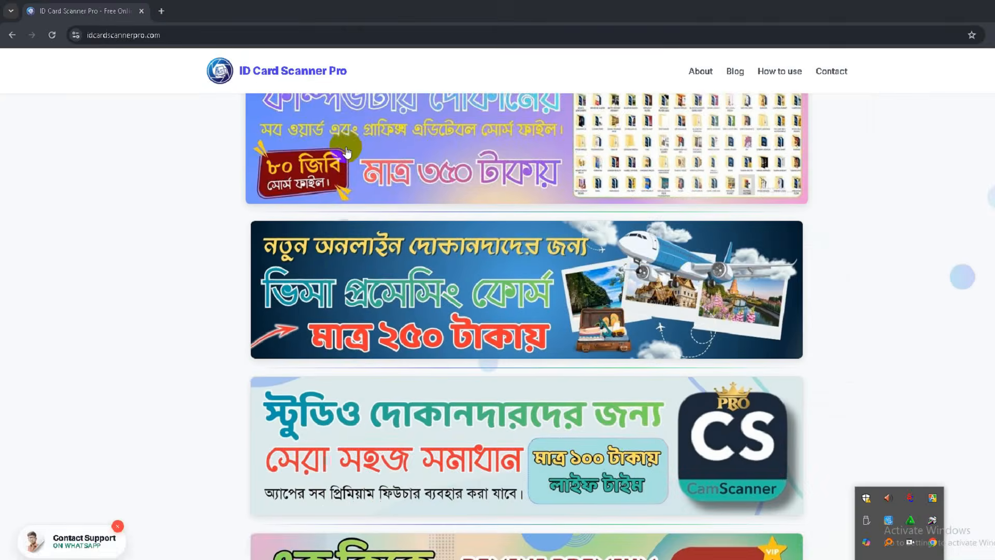
{"action": "scroll", "coordinate": [650, 277], "scroll_direction": "down", "scroll_amount": 5}
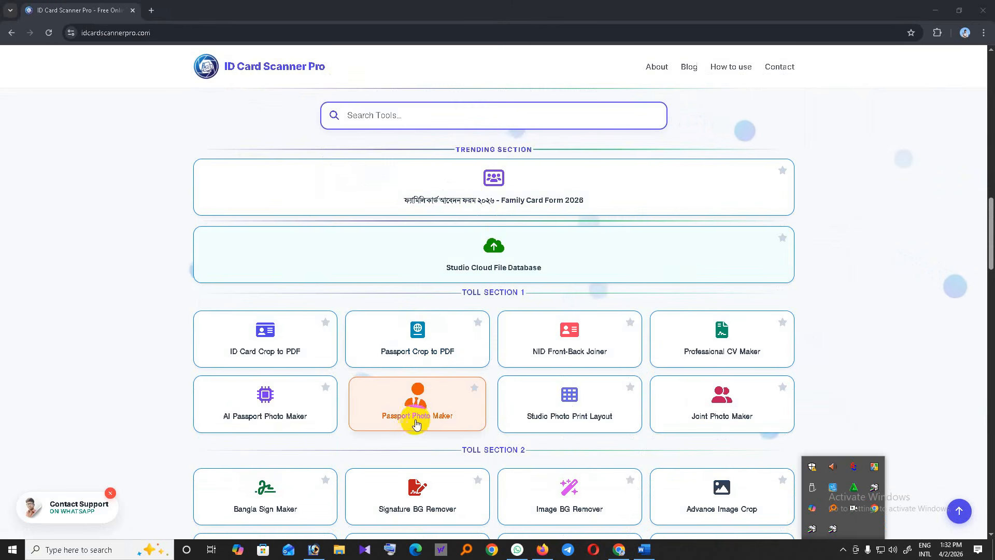
{"action": "left_click", "coordinate": [418, 409]}
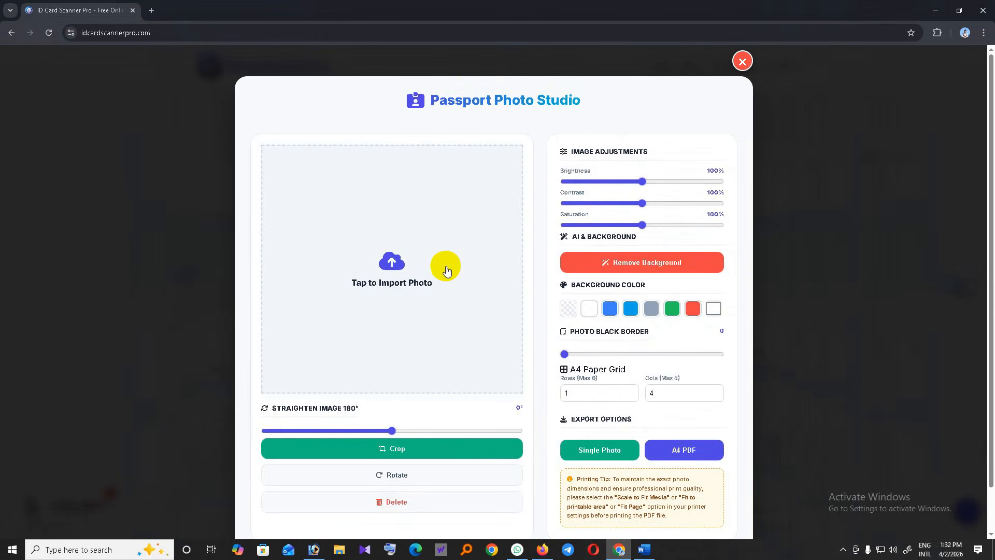
{"action": "scroll", "coordinate": [446, 270], "scroll_direction": "down", "scroll_amount": 1}
{"action": "scroll", "coordinate": [447, 271], "scroll_direction": "up", "scroll_amount": 1}
{"action": "left_click", "coordinate": [742, 61]}
Open the Passport Photo Maker from the first tool section of the home page
{"action": "scroll", "coordinate": [361, 373], "scroll_direction": "down", "scroll_amount": 10}
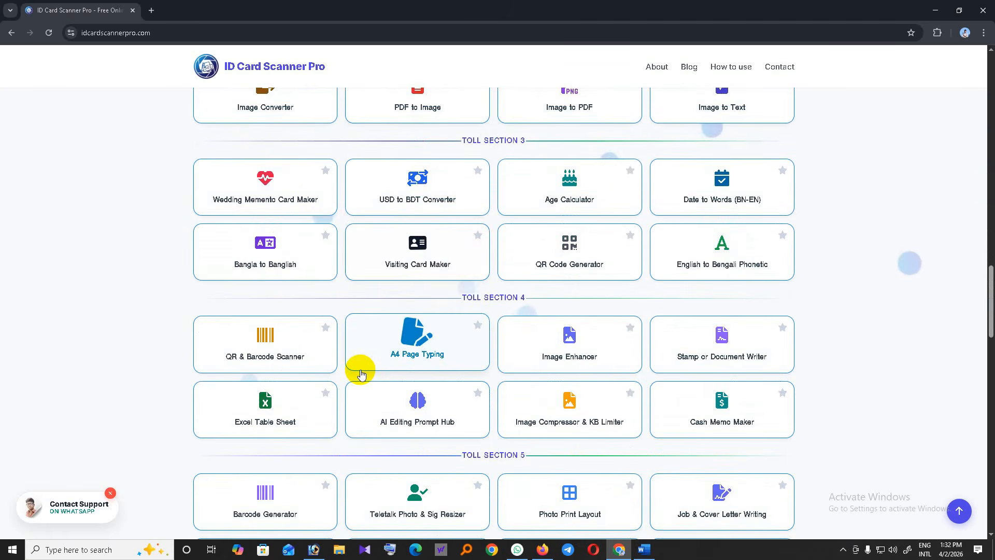
{"action": "scroll", "coordinate": [358, 372], "scroll_direction": "up", "scroll_amount": 9}
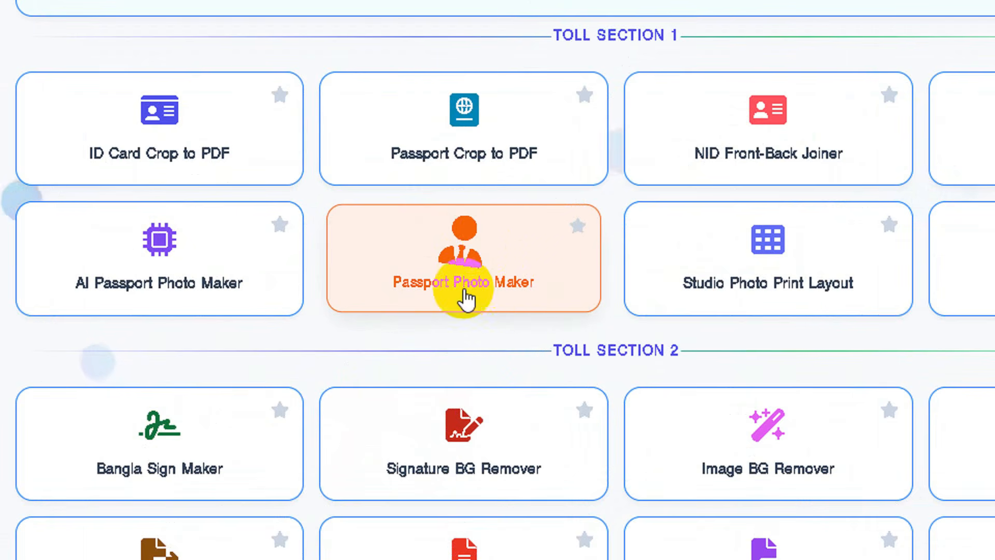
{"action": "left_click", "coordinate": [467, 257]}
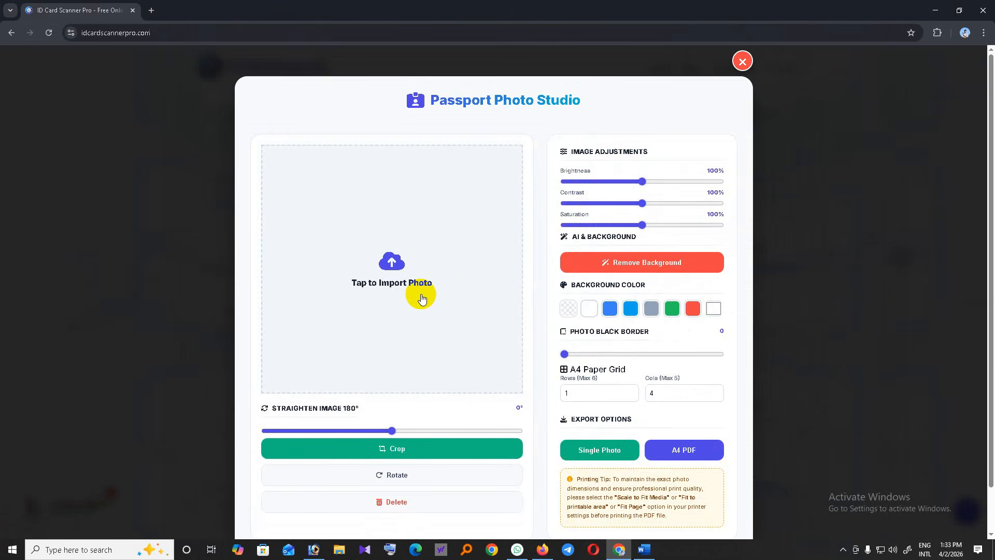
{"action": "scroll", "coordinate": [487, 356], "scroll_direction": "down", "scroll_amount": 1}
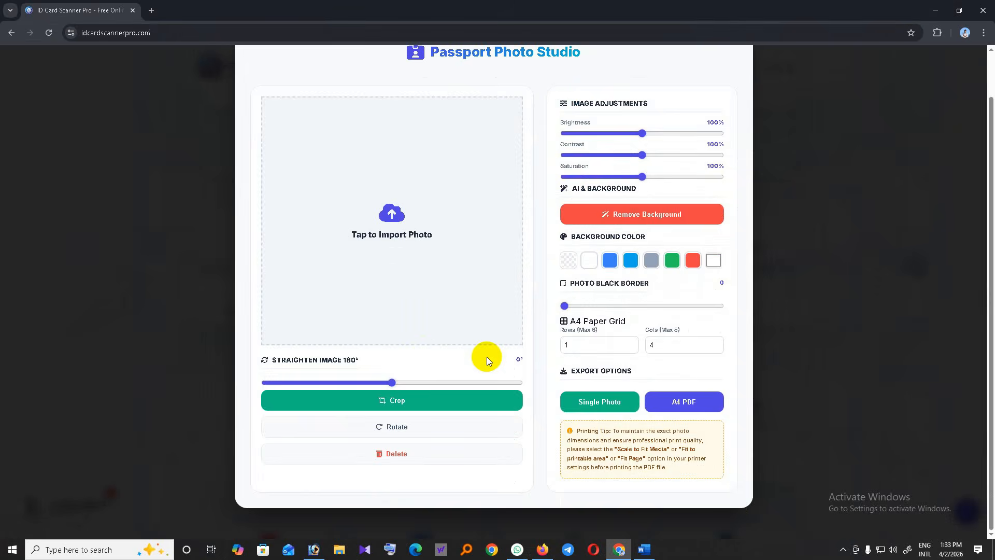
{"action": "scroll", "coordinate": [487, 357], "scroll_direction": "up", "scroll_amount": 1}
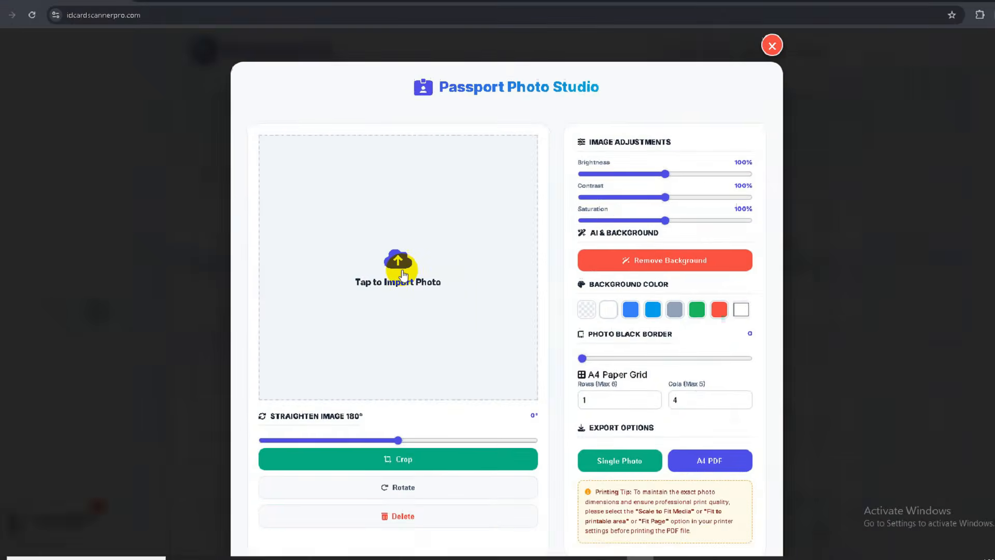
Import the woman's portrait image from the Desktop folder "2" into the photo studio
{"action": "left_click", "coordinate": [397, 249]}
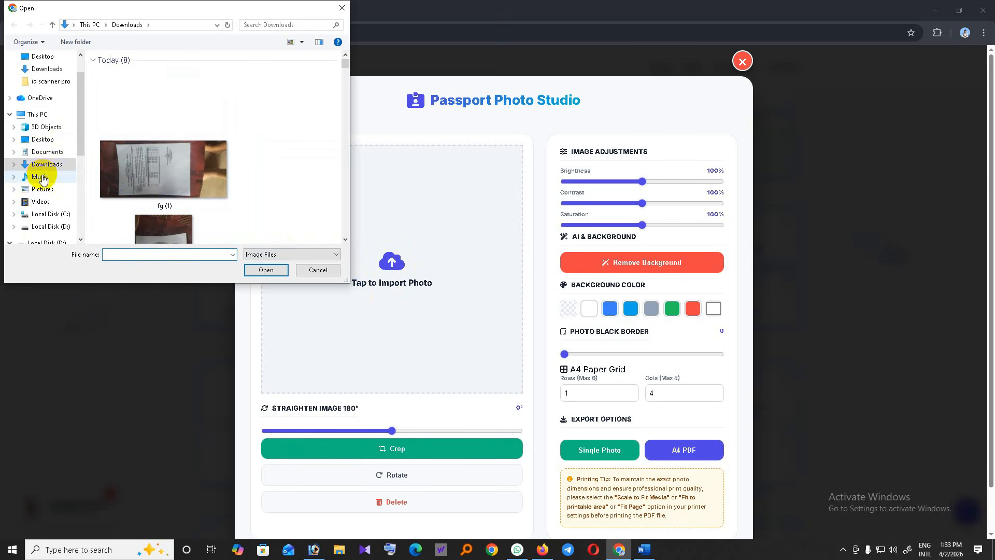
{"action": "left_click", "coordinate": [43, 139]}
{"action": "left_click", "coordinate": [141, 112]}
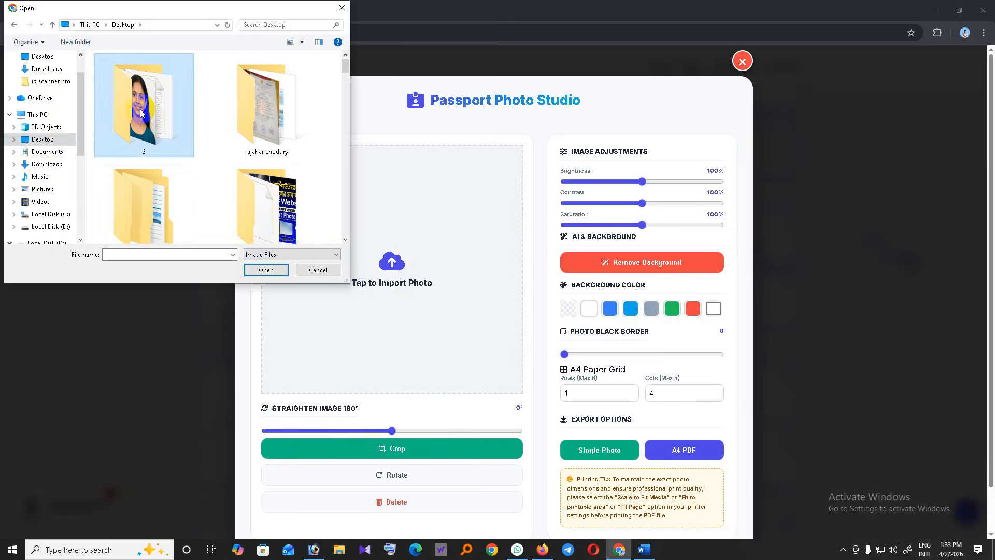
{"action": "double_click", "coordinate": [141, 113]}
{"action": "left_click", "coordinate": [185, 76]}
{"action": "left_click", "coordinate": [267, 270]}
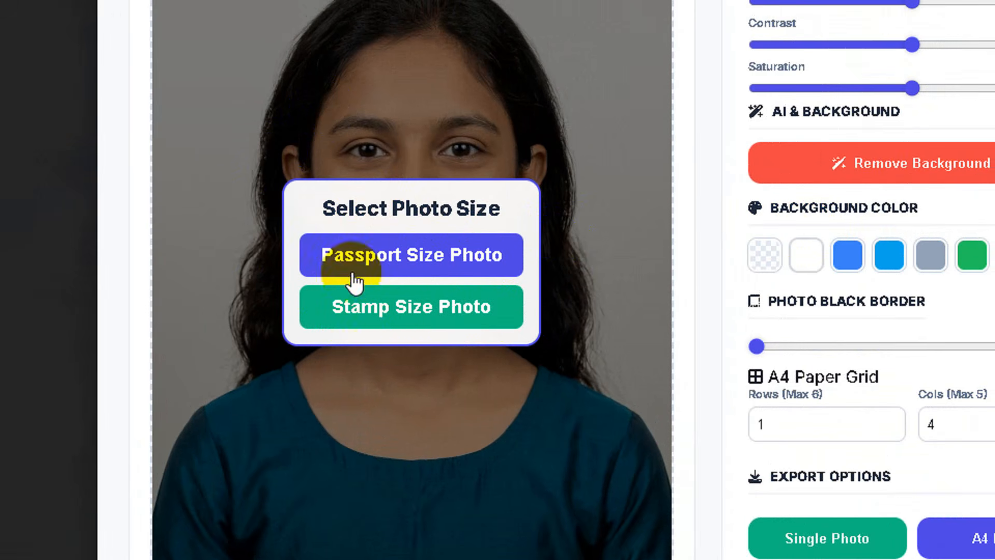
Choose the Passport Size Photo format and crop the portrait with the frame covering nearly the whole image
{"action": "left_click", "coordinate": [408, 256]}
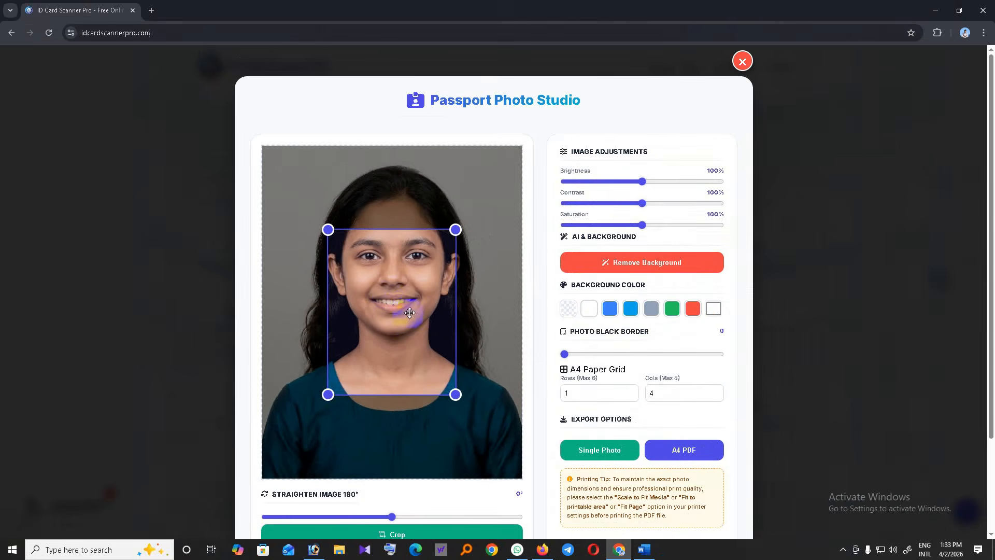
{"action": "left_click_drag", "start_coordinate": [409, 248], "coordinate": [310, 120]}
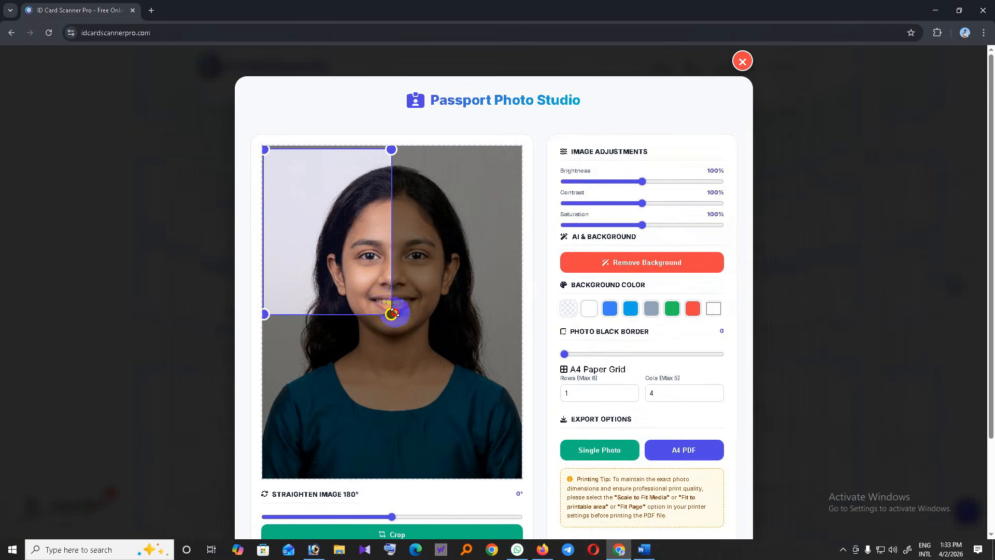
{"action": "left_click_drag", "start_coordinate": [392, 311], "coordinate": [515, 474]}
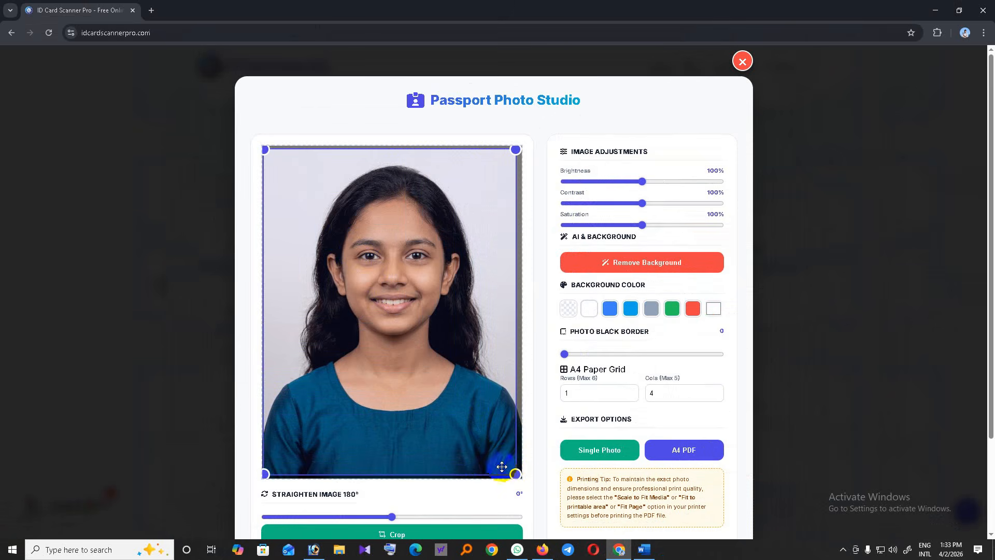
{"action": "scroll", "coordinate": [426, 492], "scroll_direction": "down", "scroll_amount": 1}
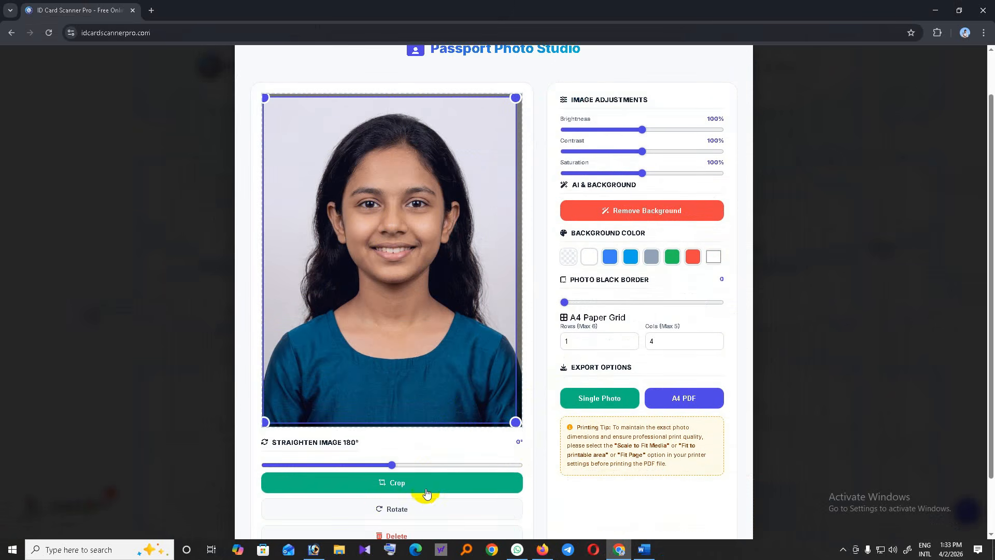
{"action": "scroll", "coordinate": [377, 453], "scroll_direction": "down", "scroll_amount": 1}
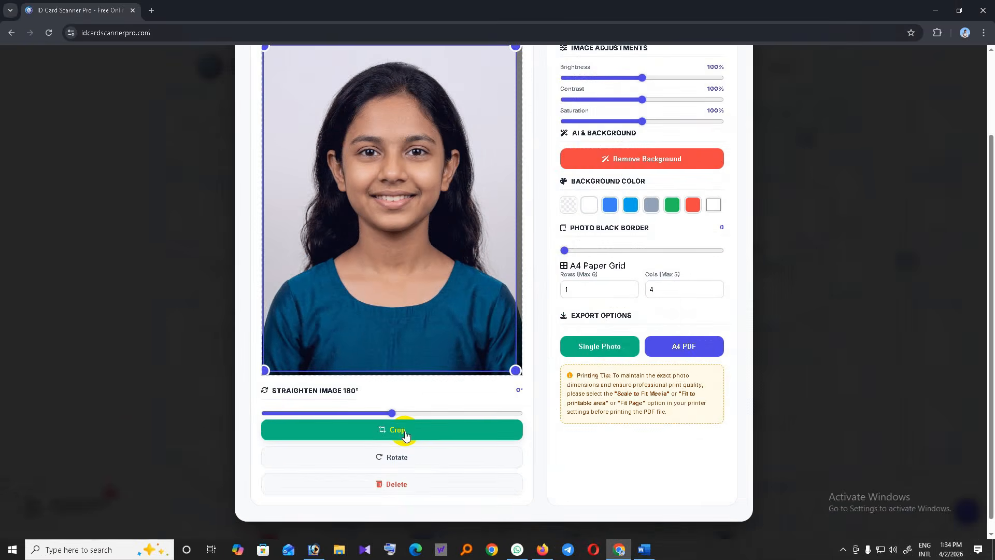
{"action": "left_click", "coordinate": [406, 433]}
{"action": "scroll", "coordinate": [420, 250], "scroll_direction": "up", "scroll_amount": 2}
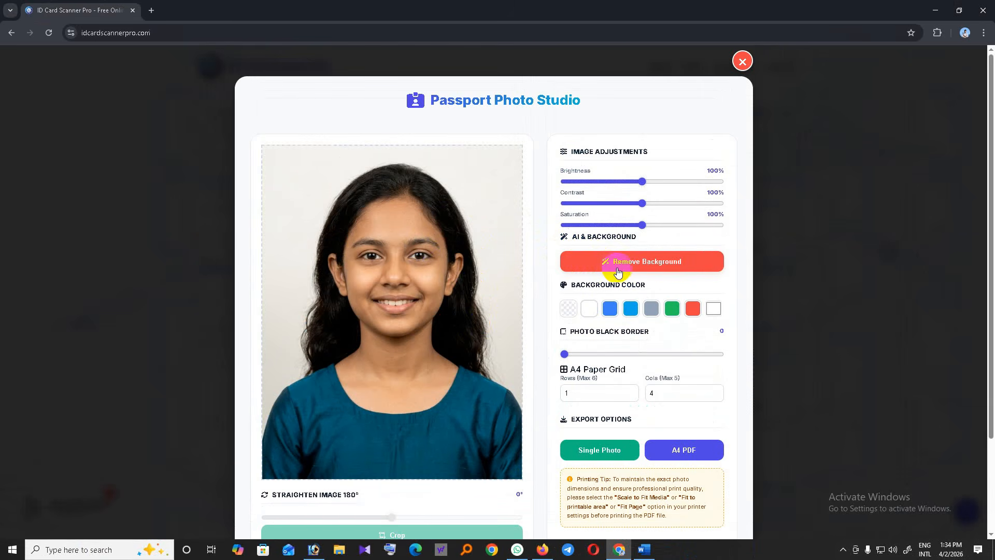
Remove the portrait's background, try blue, grey and green fills, and settle on the darker blue
{"action": "left_click", "coordinate": [636, 272]}
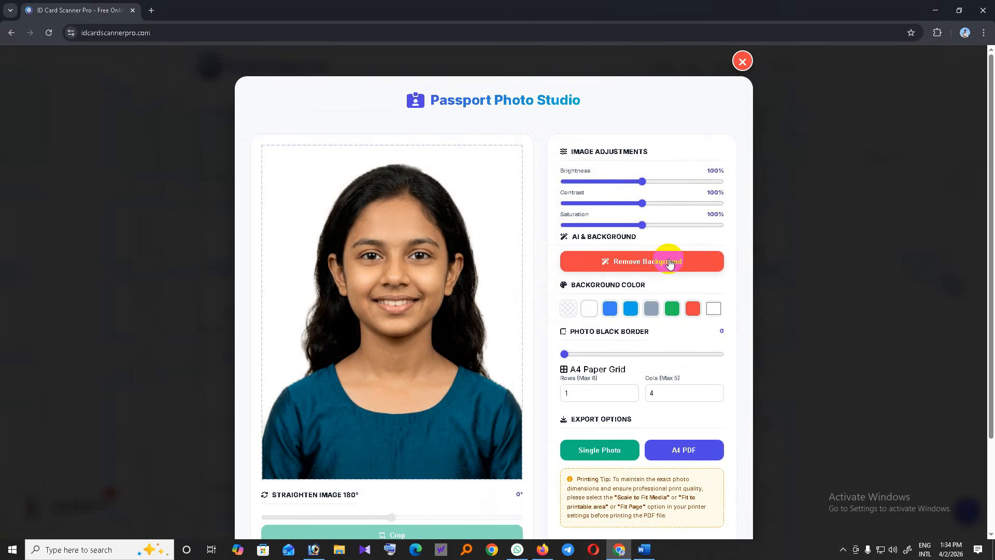
{"action": "left_click", "coordinate": [608, 311]}
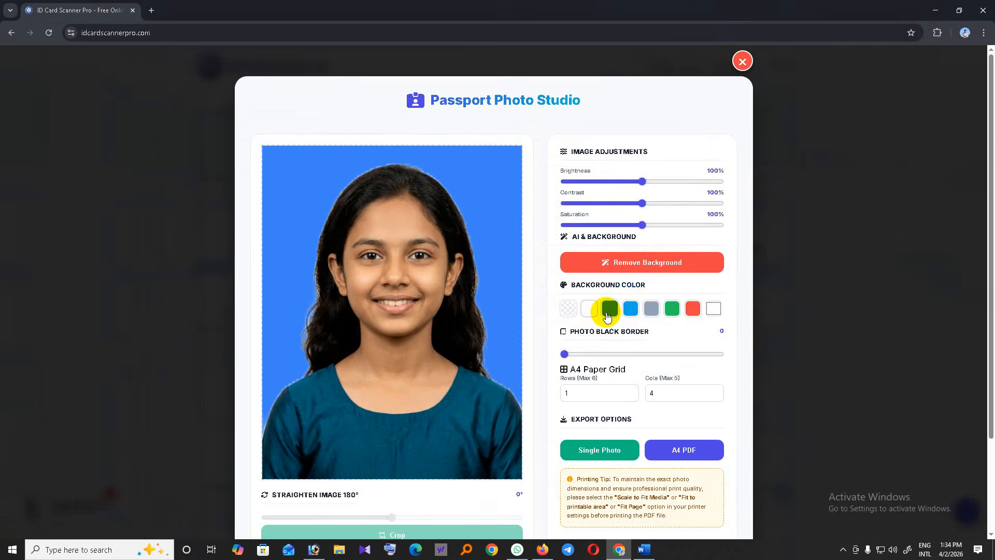
{"action": "left_click", "coordinate": [651, 309]}
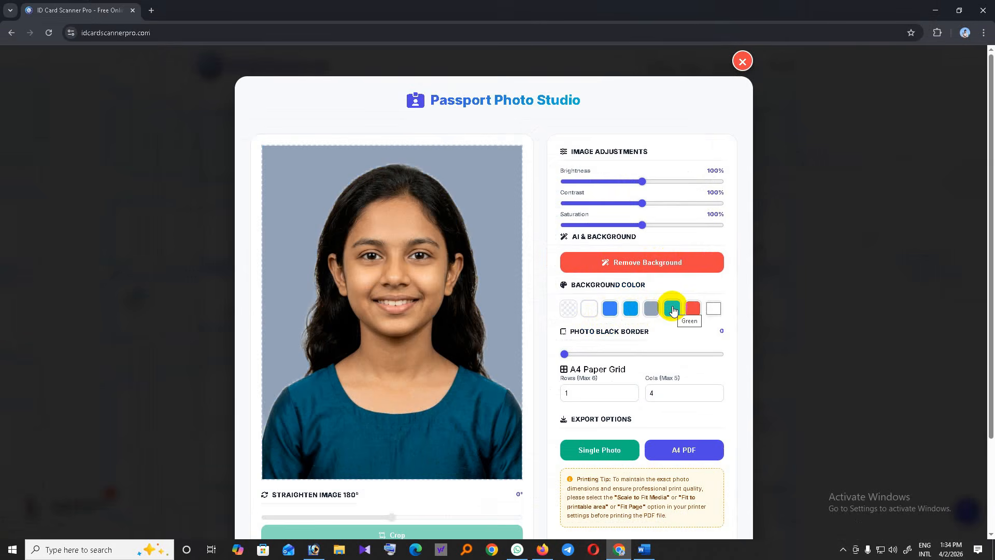
{"action": "left_click", "coordinate": [672, 309]}
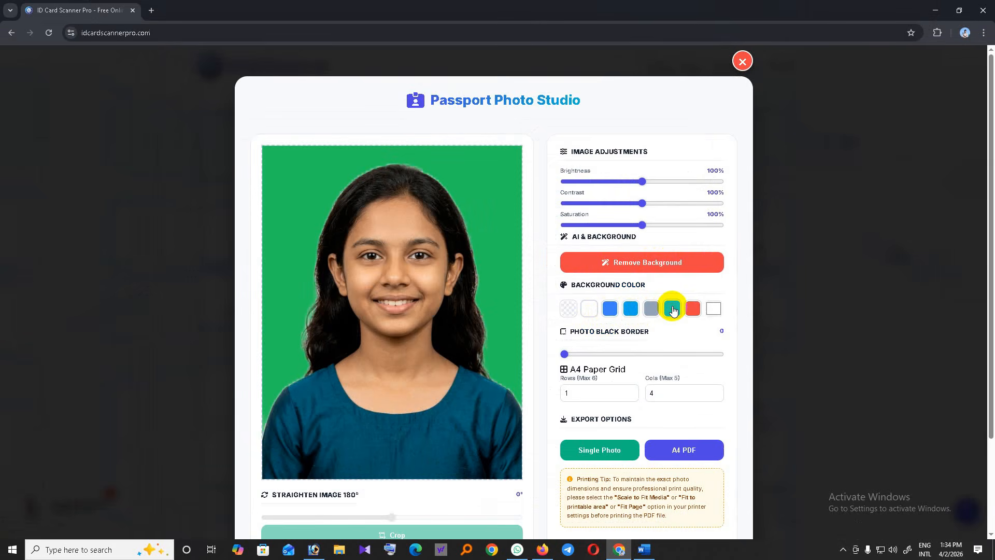
{"action": "left_click", "coordinate": [609, 310]}
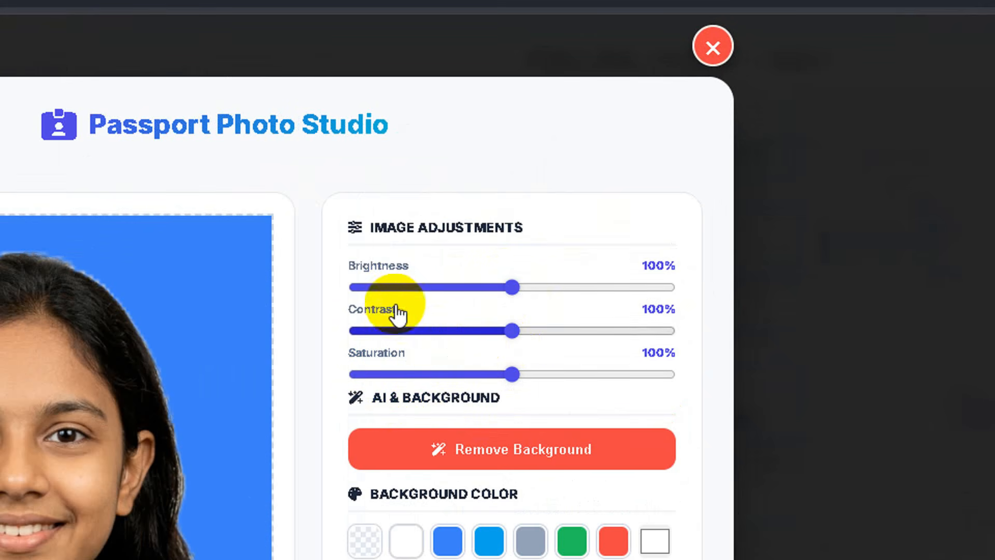
Set the photo's brightness to 103%, contrast to 103% and saturation to 105%
{"action": "left_click_drag", "start_coordinate": [512, 287], "coordinate": [522, 287]}
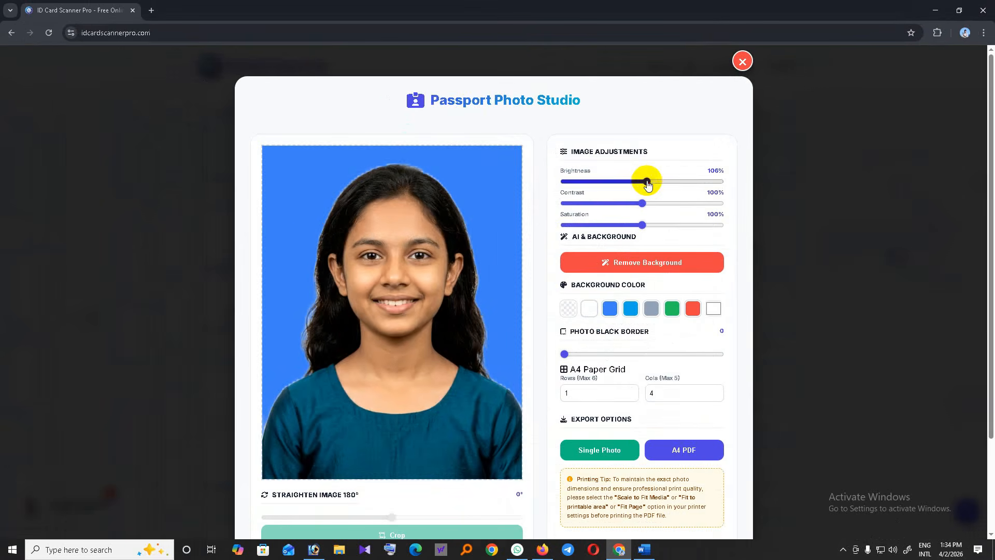
{"action": "mouse_move", "coordinate": [636, 183]}
{"action": "left_mouse_down"}
{"action": "mouse_move", "coordinate": [667, 183]}
{"action": "mouse_move", "coordinate": [624, 182]}
{"action": "mouse_move", "coordinate": [646, 187]}
{"action": "mouse_move", "coordinate": [645, 225]}
{"action": "left_mouse_up"}
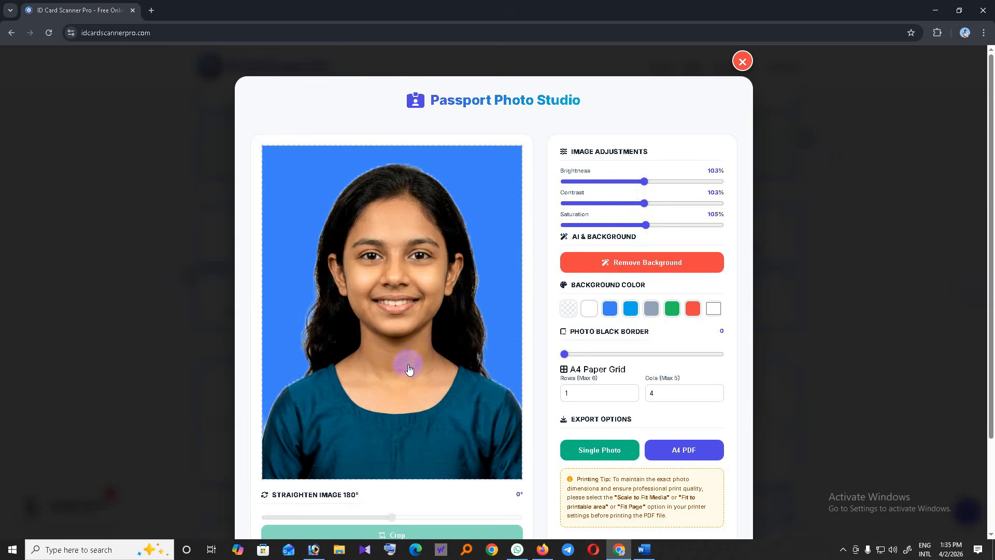
{"action": "scroll", "coordinate": [401, 373], "scroll_direction": "down", "scroll_amount": 2}
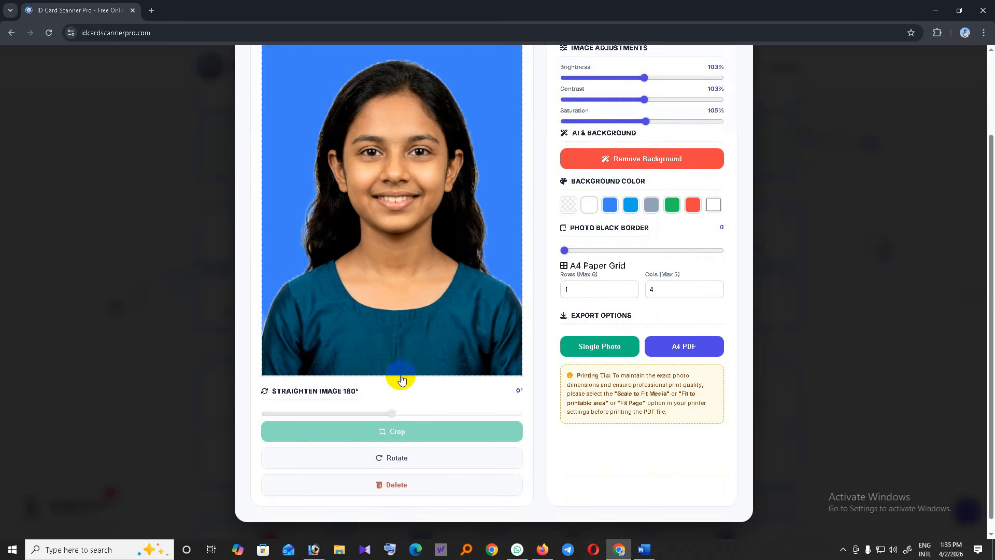
{"action": "scroll", "coordinate": [401, 380], "scroll_direction": "up", "scroll_amount": 2}
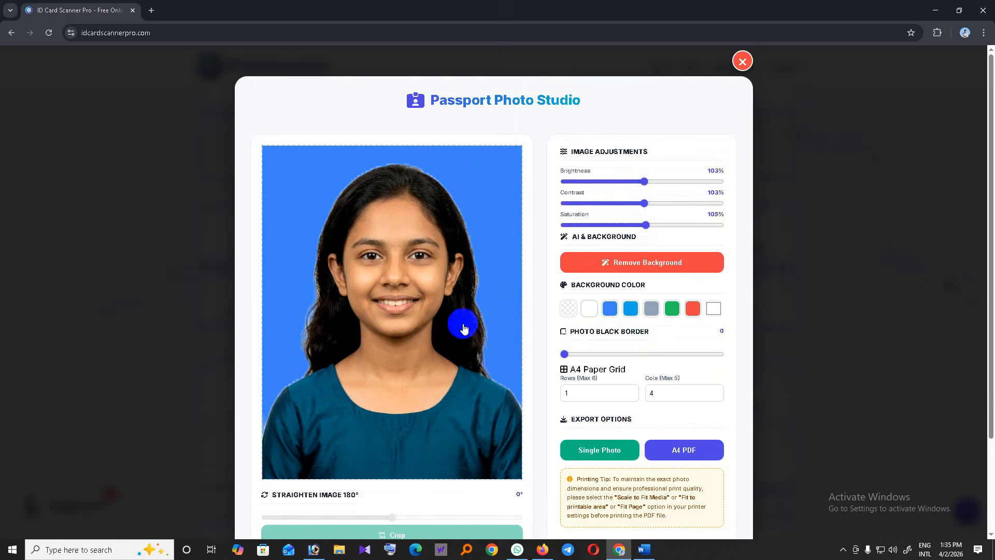
{"action": "scroll", "coordinate": [466, 343], "scroll_direction": "down", "scroll_amount": 2}
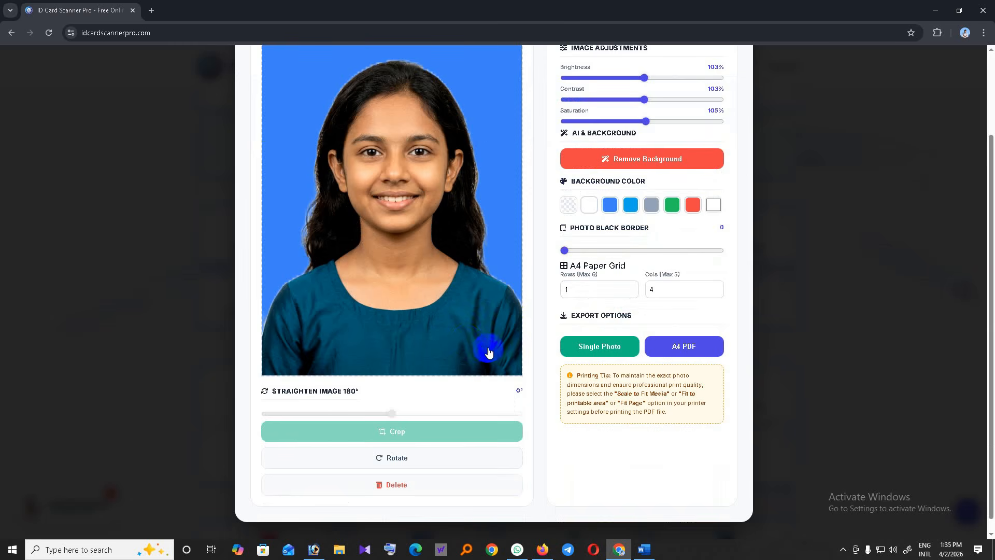
{"action": "scroll", "coordinate": [487, 350], "scroll_direction": "up", "scroll_amount": 2}
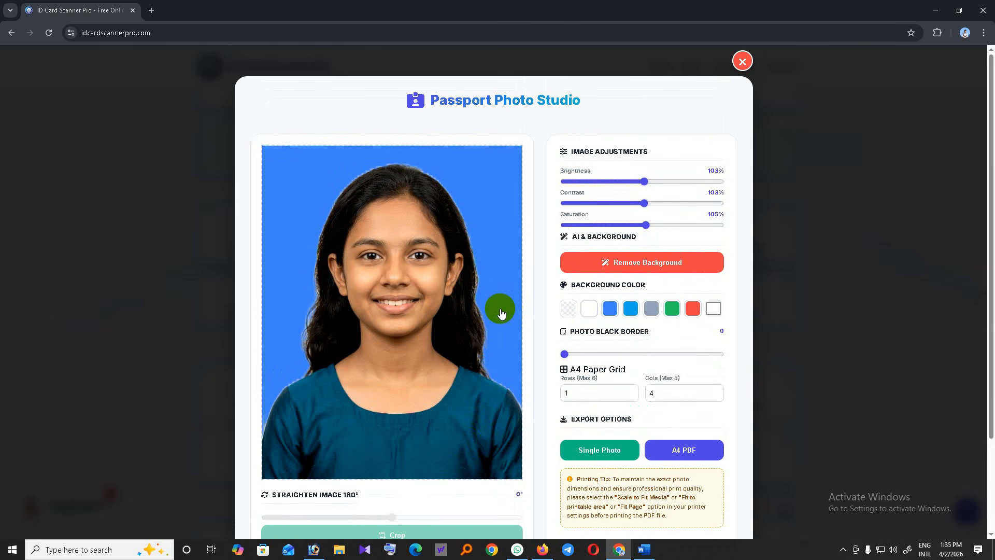
Set the A4 paper grid to 20 rows and 5 columns and export the sheet as an A4 PDF
{"action": "scroll", "coordinate": [504, 345], "scroll_direction": "down", "scroll_amount": 1}
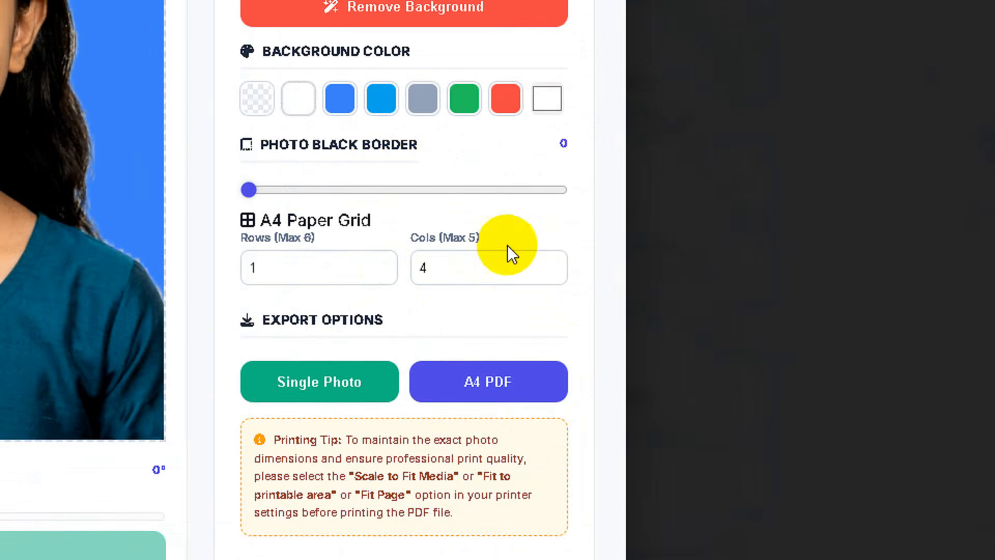
{"action": "left_click", "coordinate": [549, 262]}
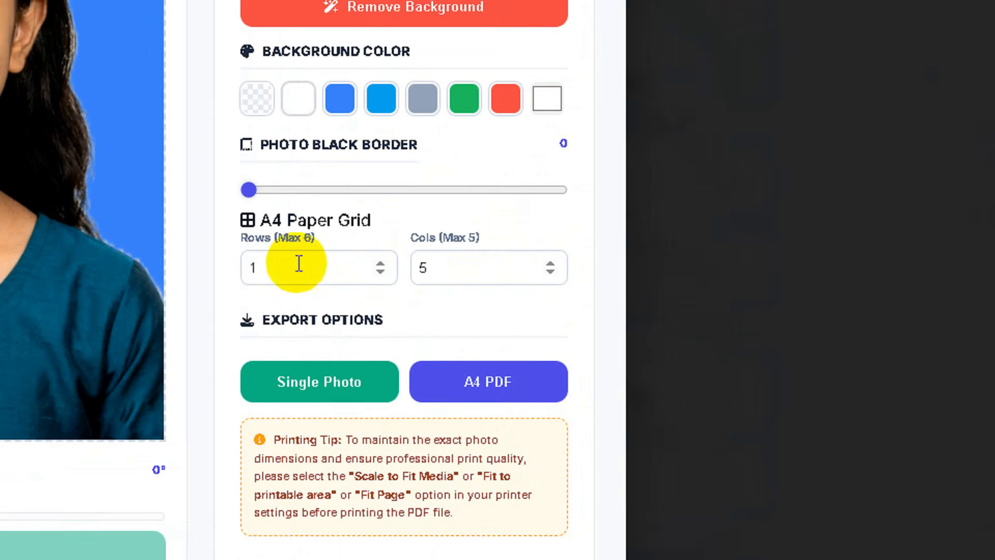
{"action": "left_click", "coordinate": [285, 279]}
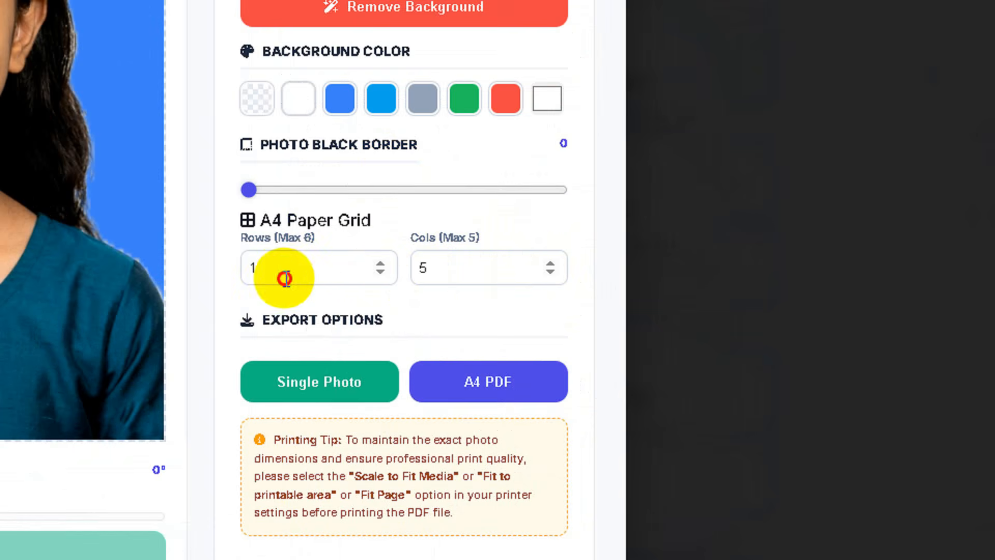
{"action": "double_click", "coordinate": [249, 273]}
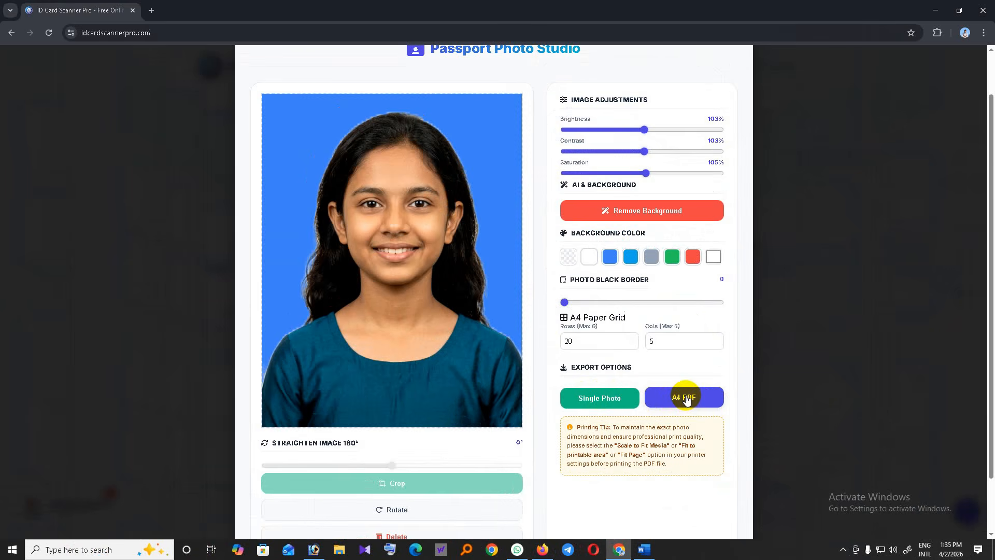
{"action": "left_click", "coordinate": [686, 399]}
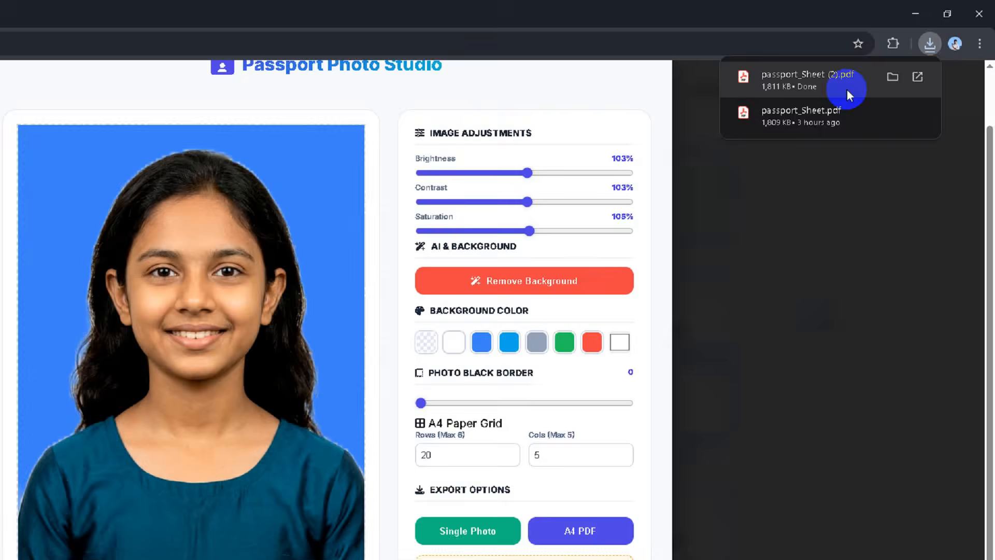